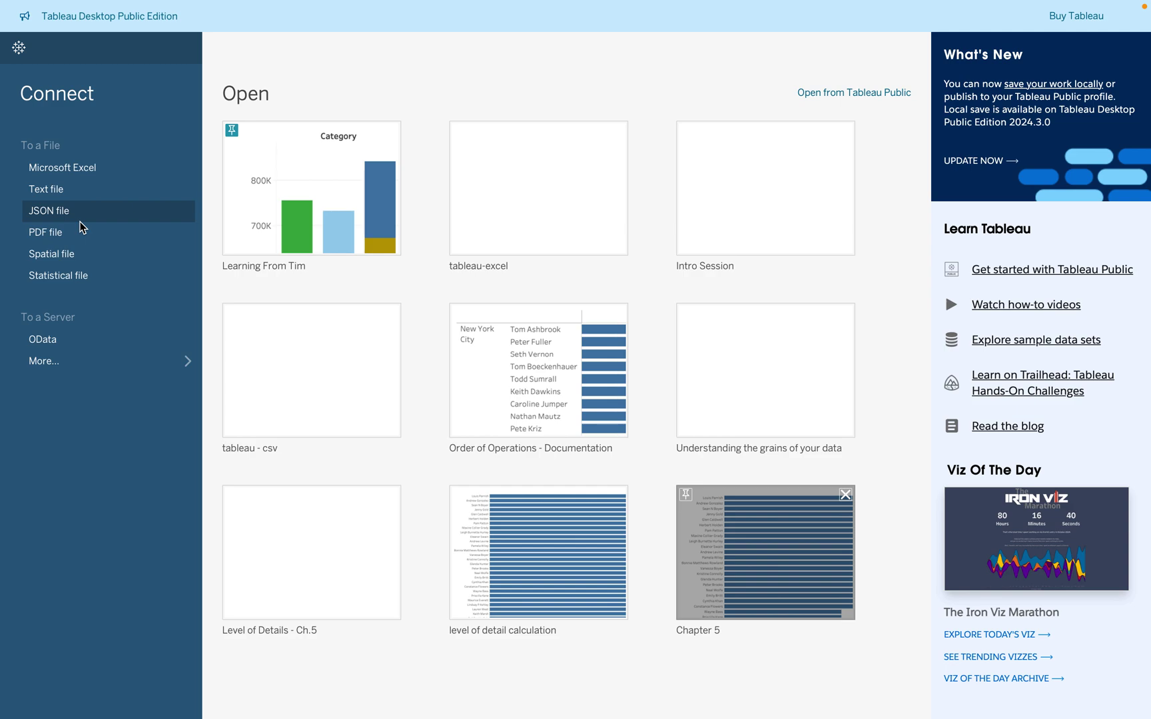
# Connect to the text file Superstore.csv in the 3rd Semester folder as the data source.
pyautogui.click(140, 186)
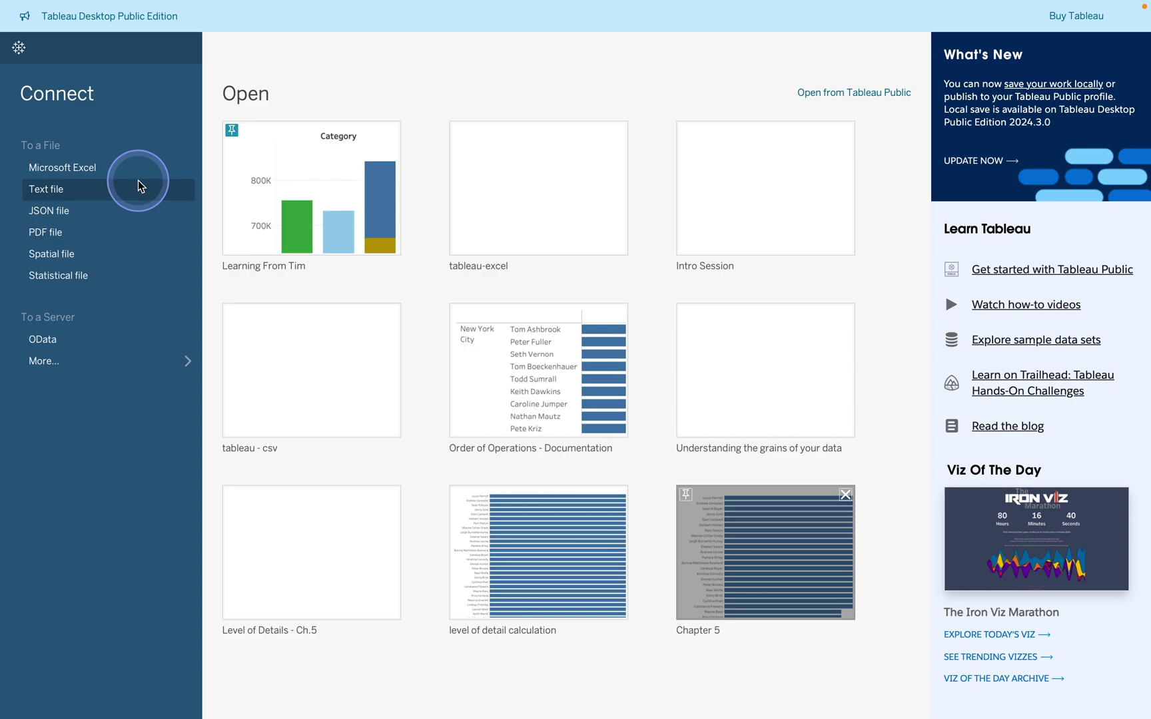
pyautogui.click(115, 163)
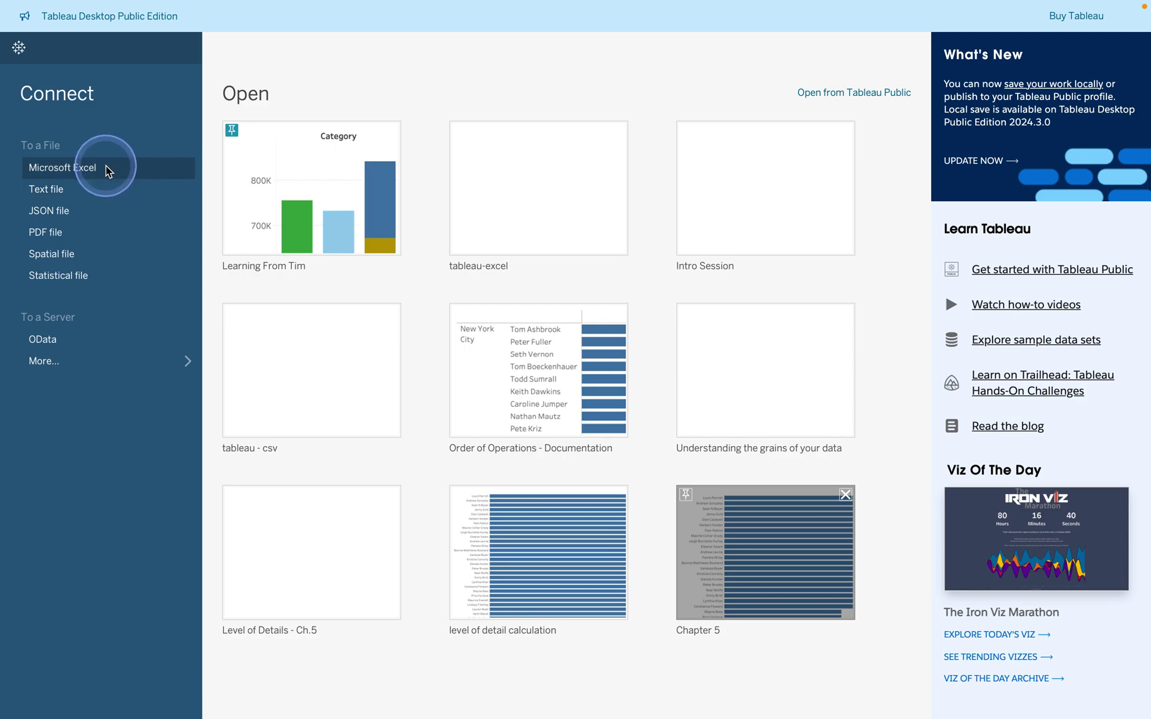
pyautogui.click(107, 235)
pyautogui.click(109, 260)
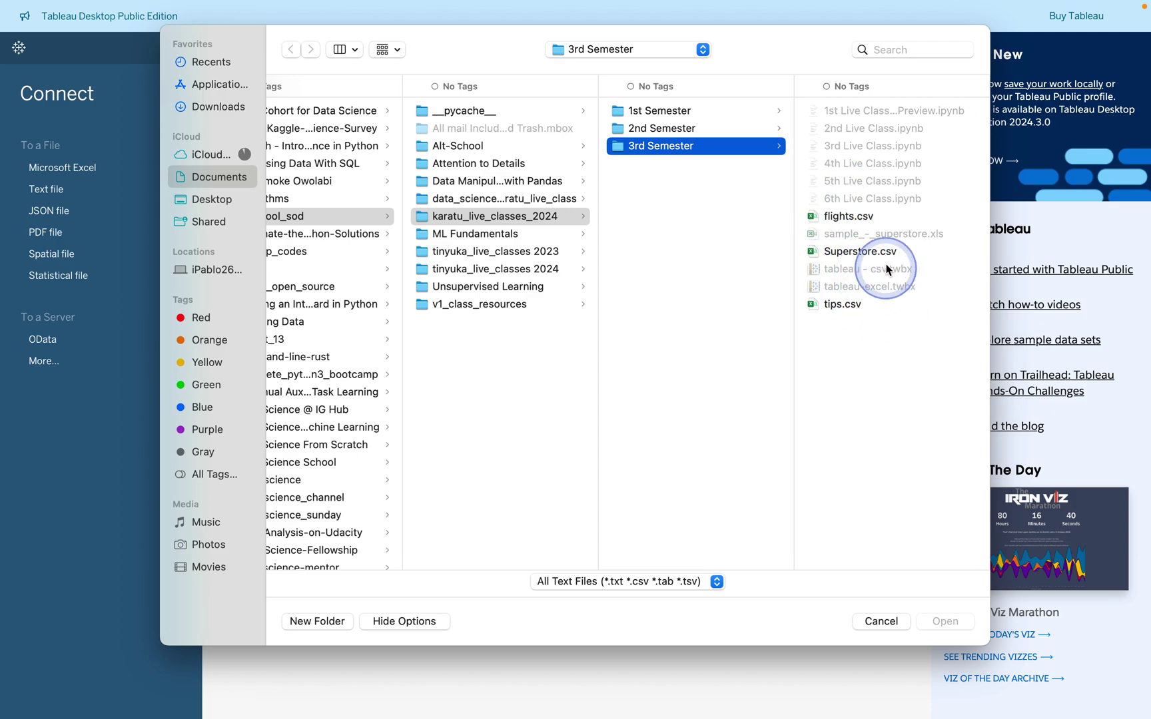
pyautogui.click(862, 251)
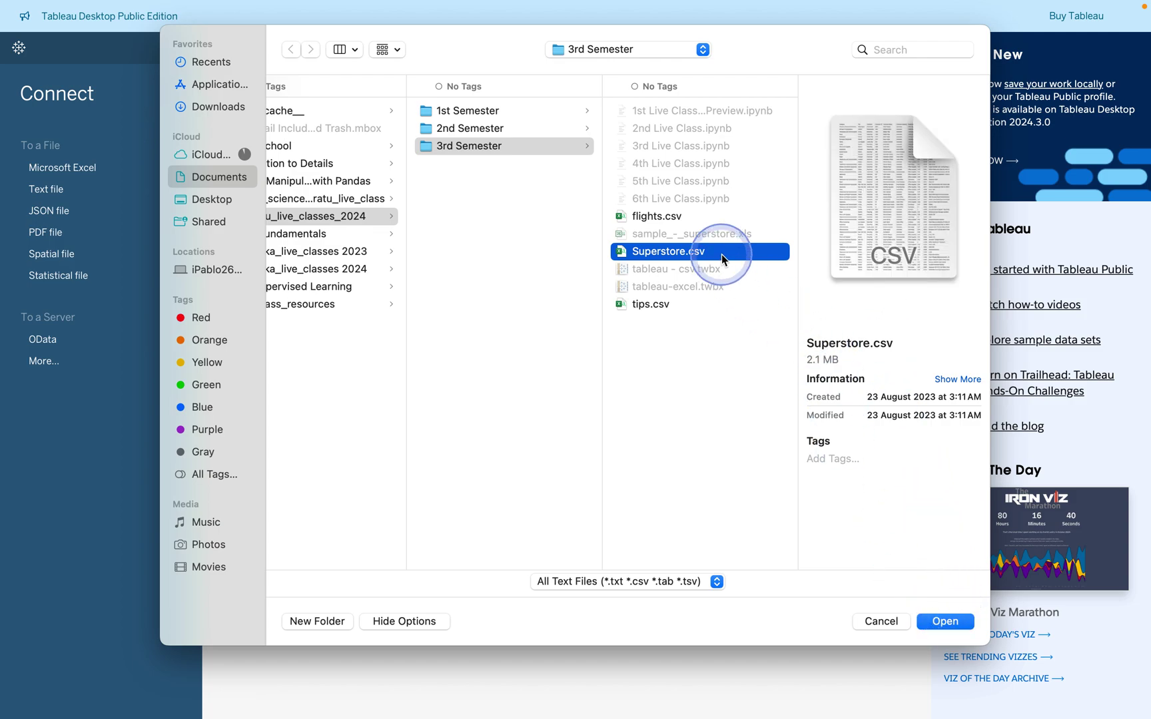
pyautogui.click(939, 621)
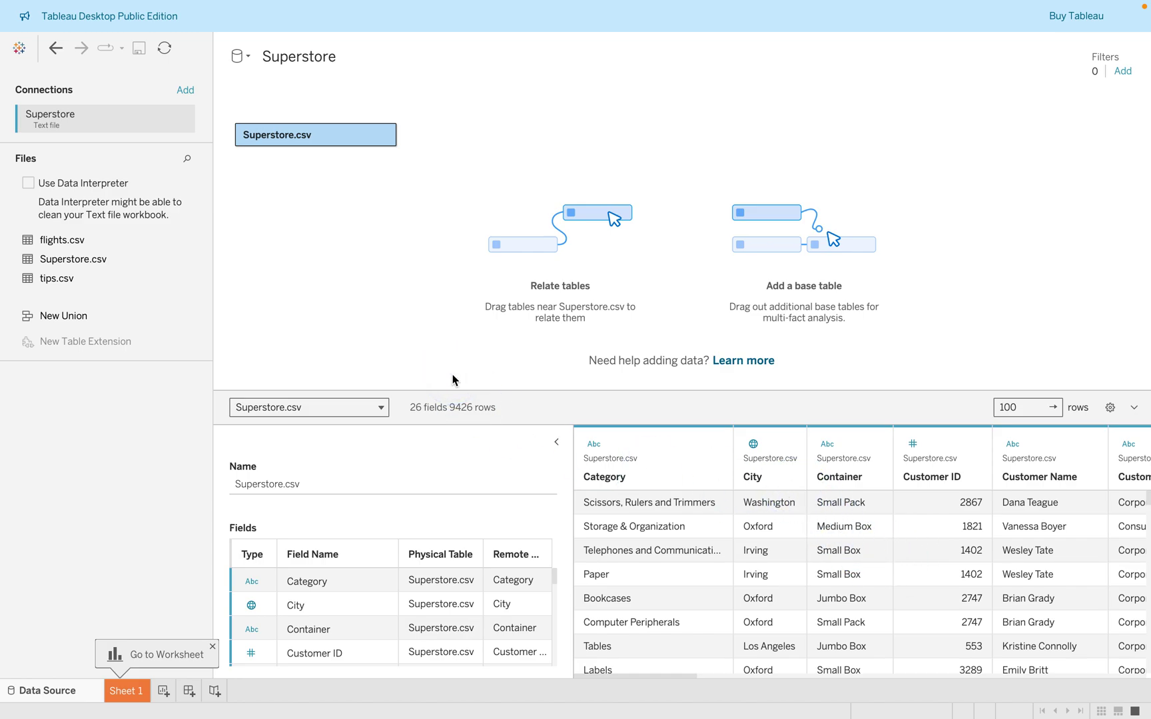
pyautogui.click(128, 693)
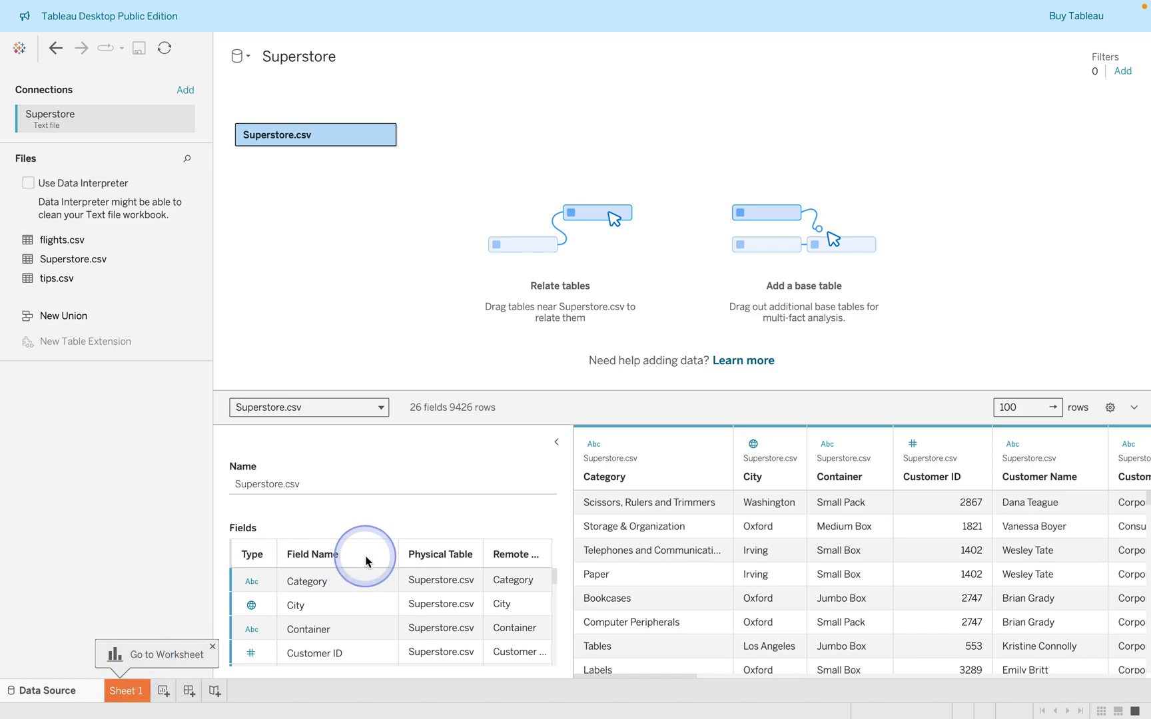
# Start saving the workbook as a new file and name it the_csv_wb.
pyautogui.moveTo(580, 3)
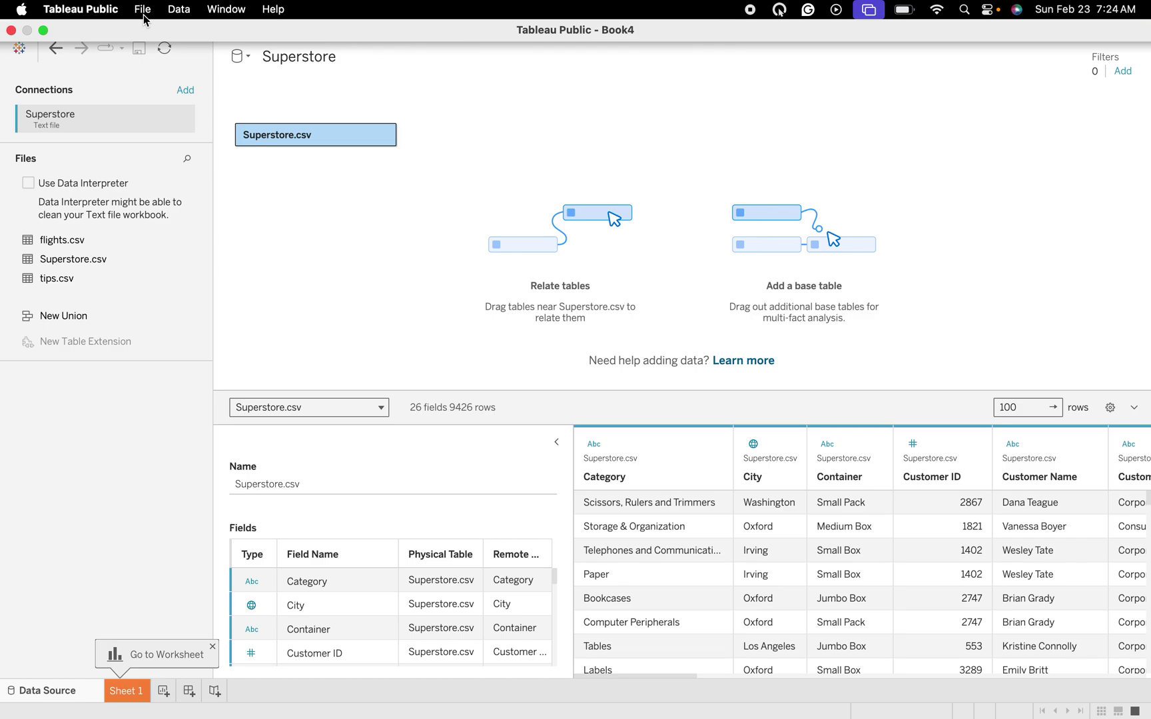
pyautogui.moveTo(177, 51); pyautogui.dragTo(143, 20)
pyautogui.click(146, 16)
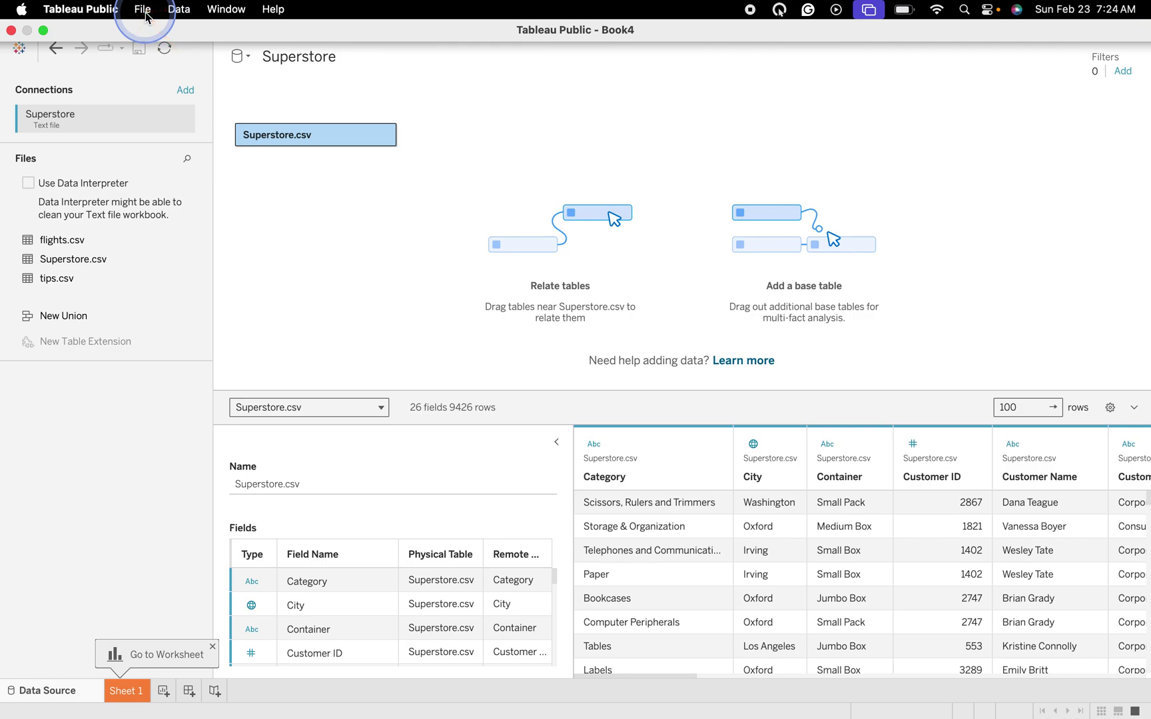
pyautogui.click(143, 14)
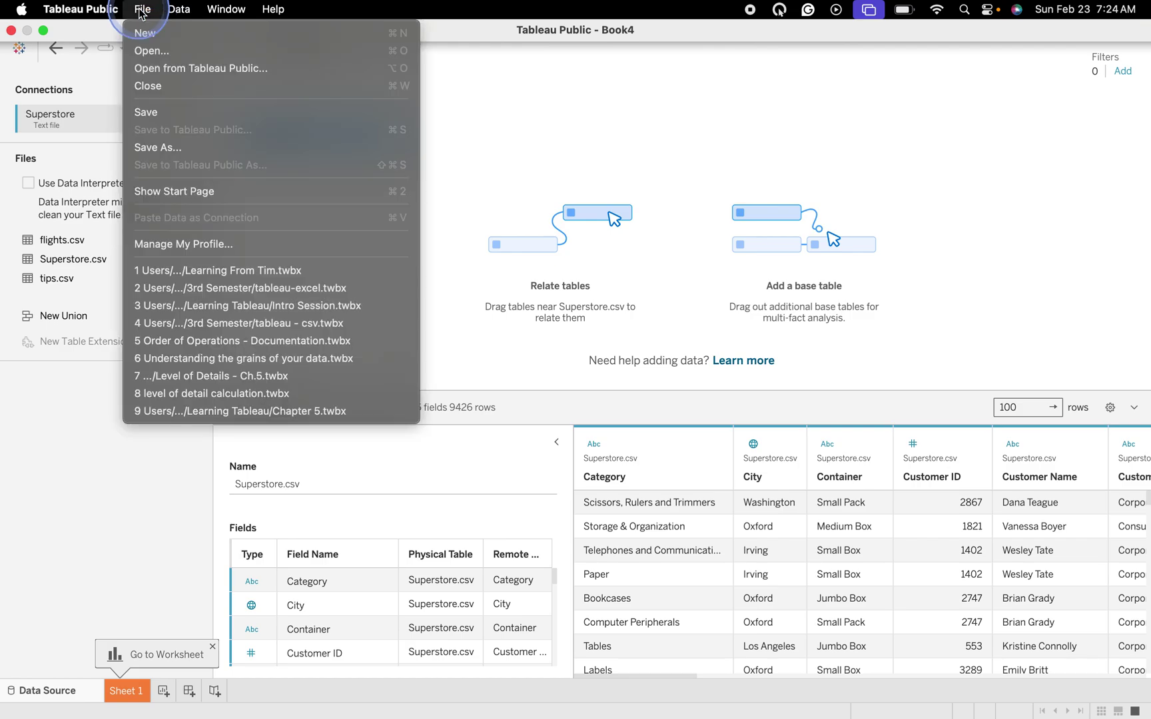
pyautogui.click(173, 148)
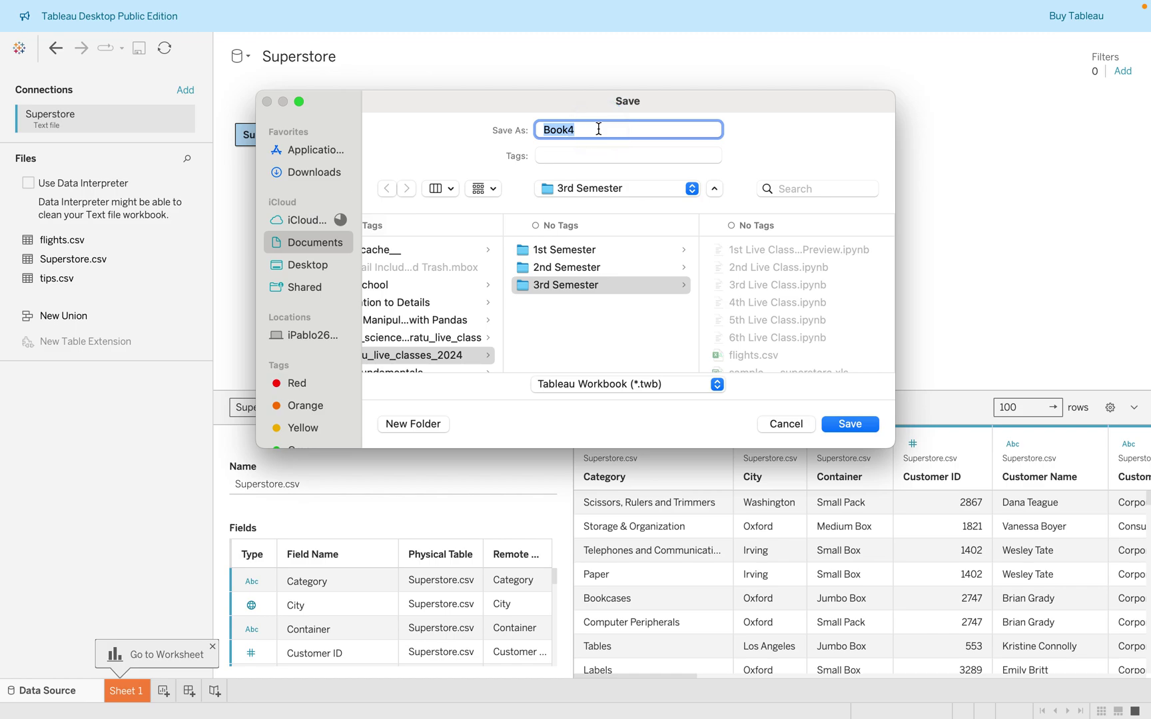
pyautogui.write('the_csv')
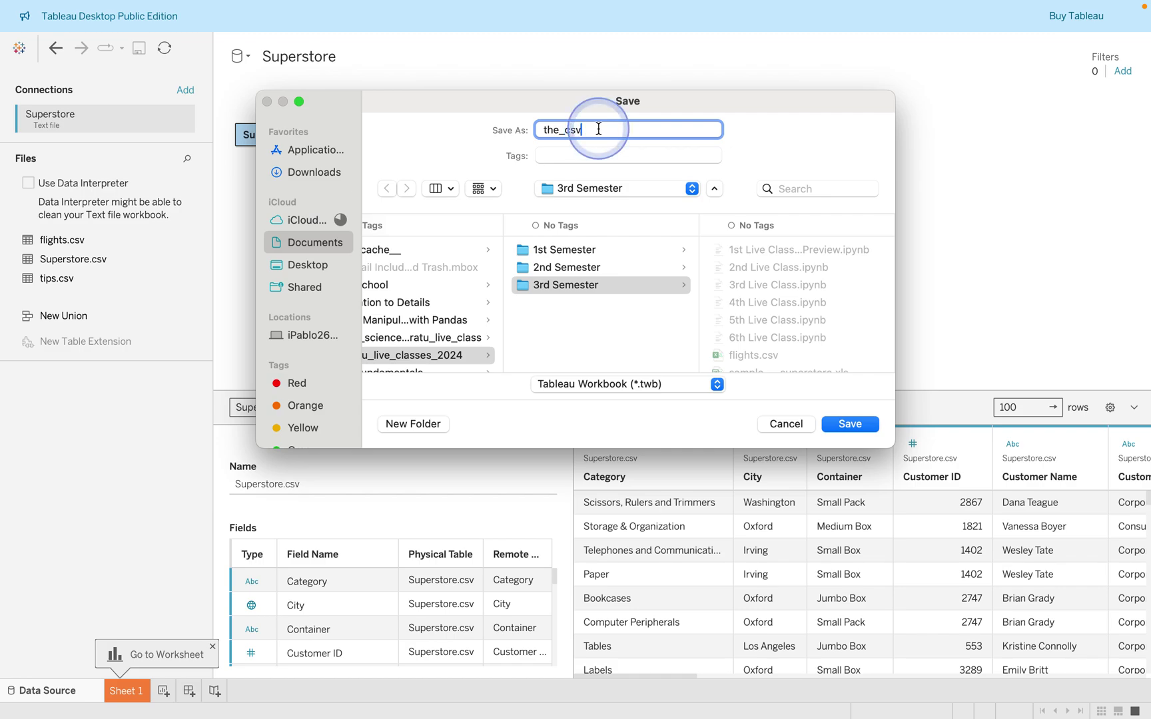
pyautogui.write(')')
pyautogui.write('wb')
pyautogui.press('BackSpace')
pyautogui.press('BackSpace')
pyautogui.press('BackSpace')
pyautogui.click(598, 129)
pyautogui.write('_wb')
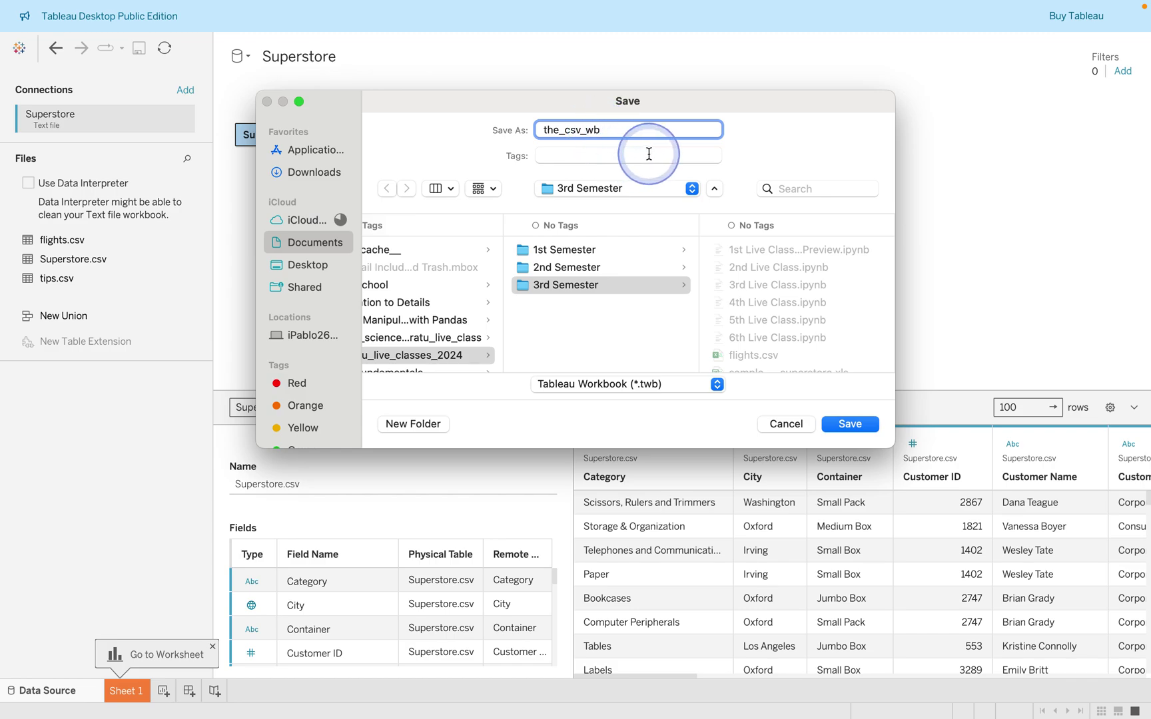
# Set the file format to Tableau Packaged Workbook (*.twbx) and save it in the 3rd Semester folder.
pyautogui.click(746, 331)
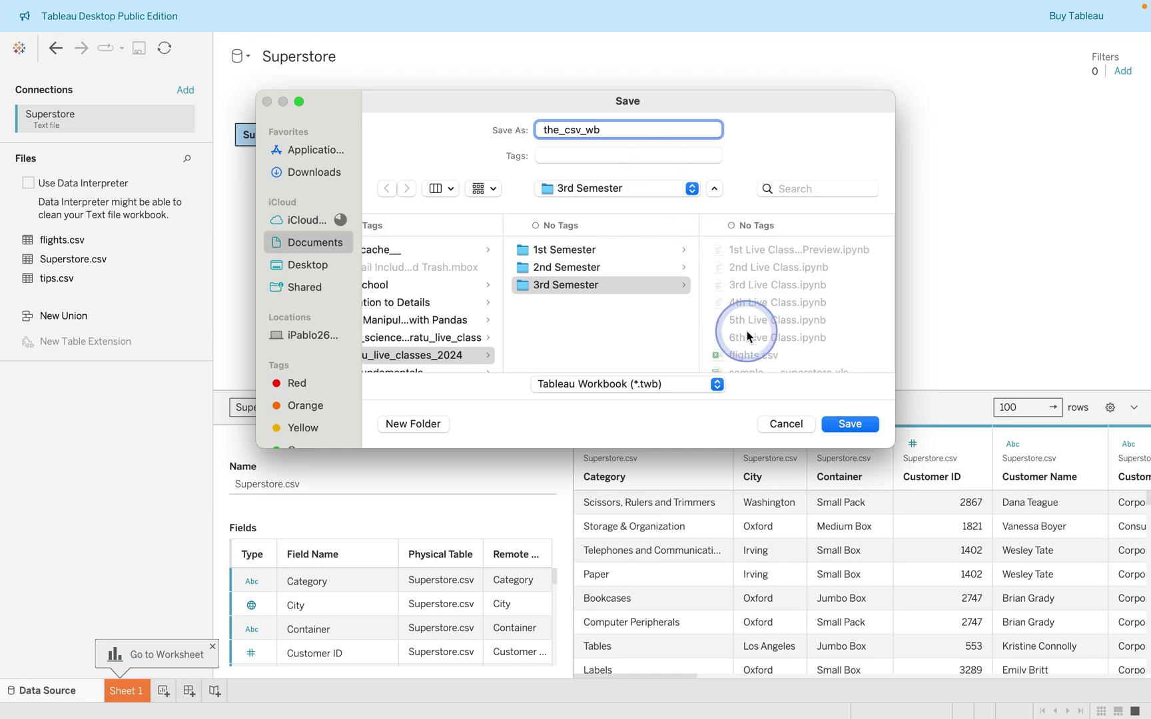
pyautogui.scroll(-5, 773, 331)
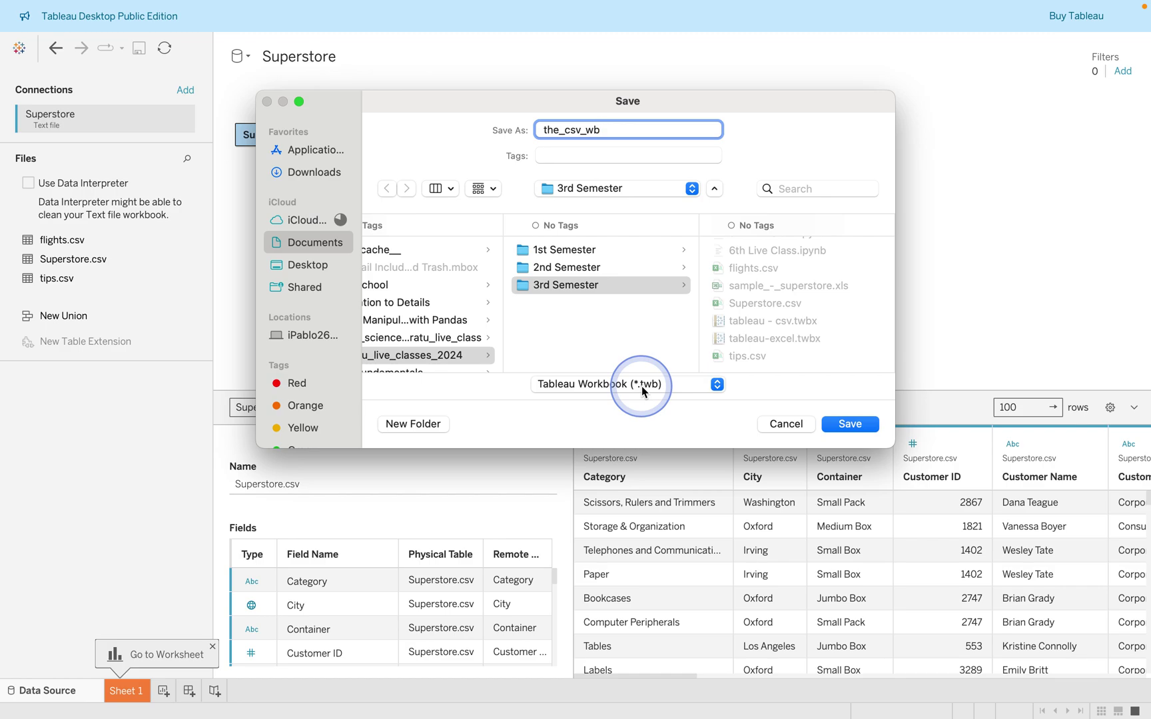
pyautogui.click(603, 389)
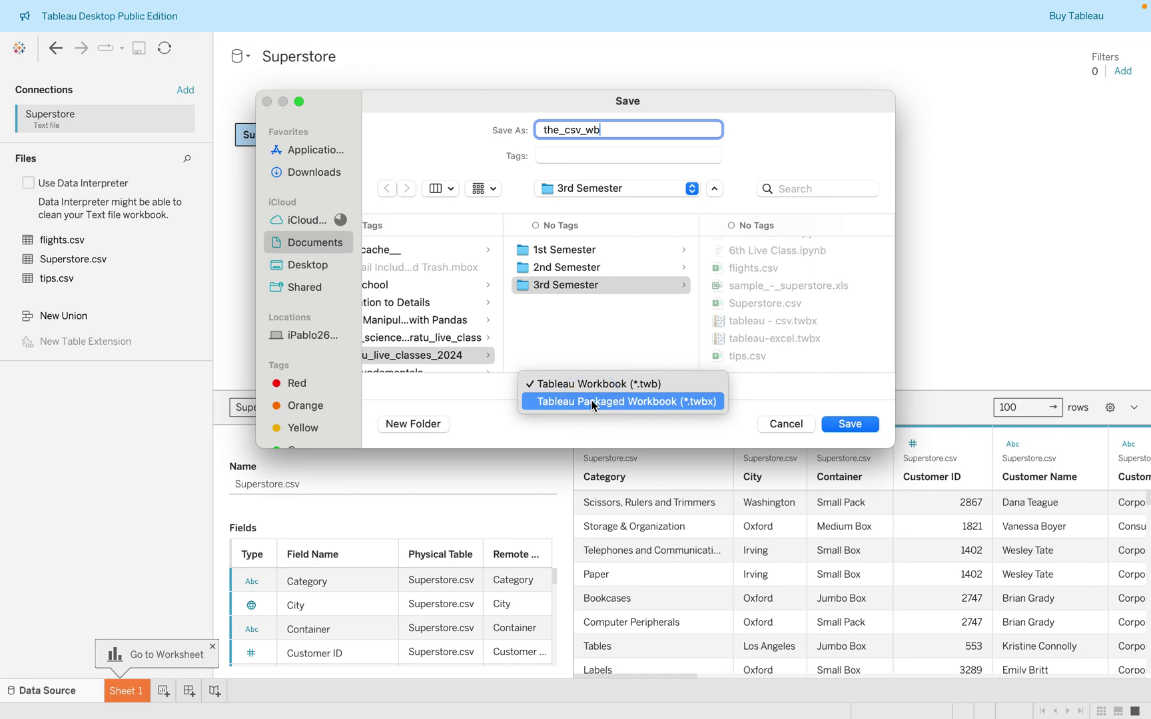
pyautogui.click(593, 402)
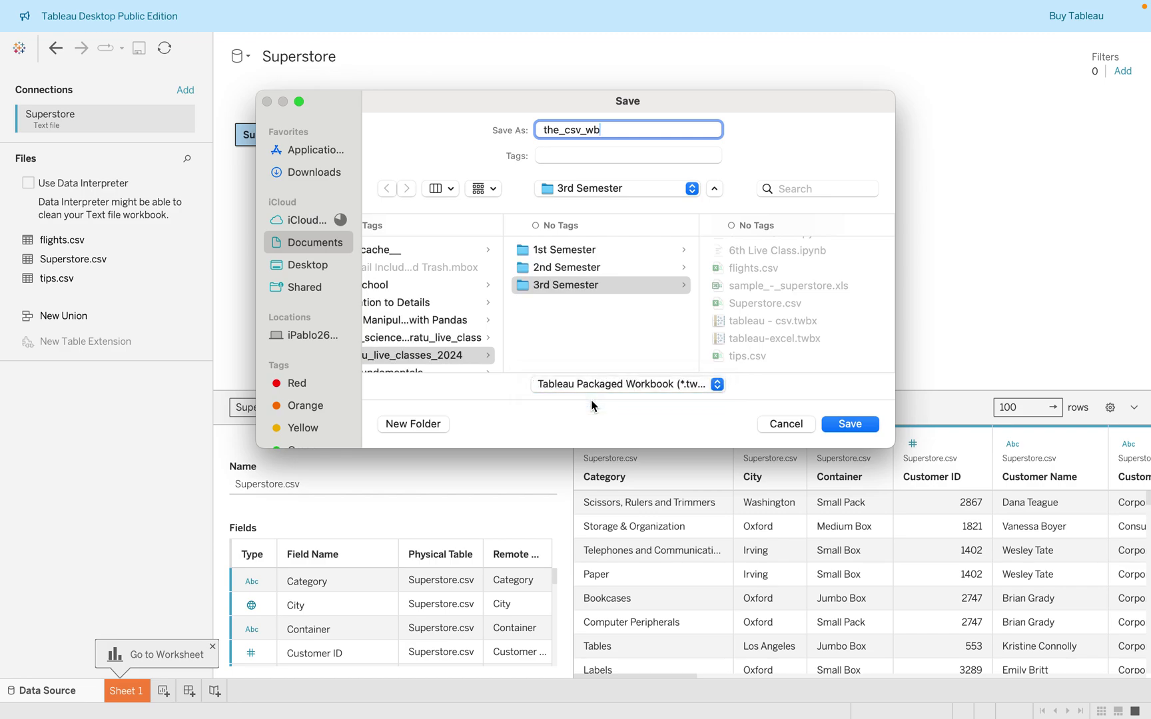
pyautogui.click(862, 426)
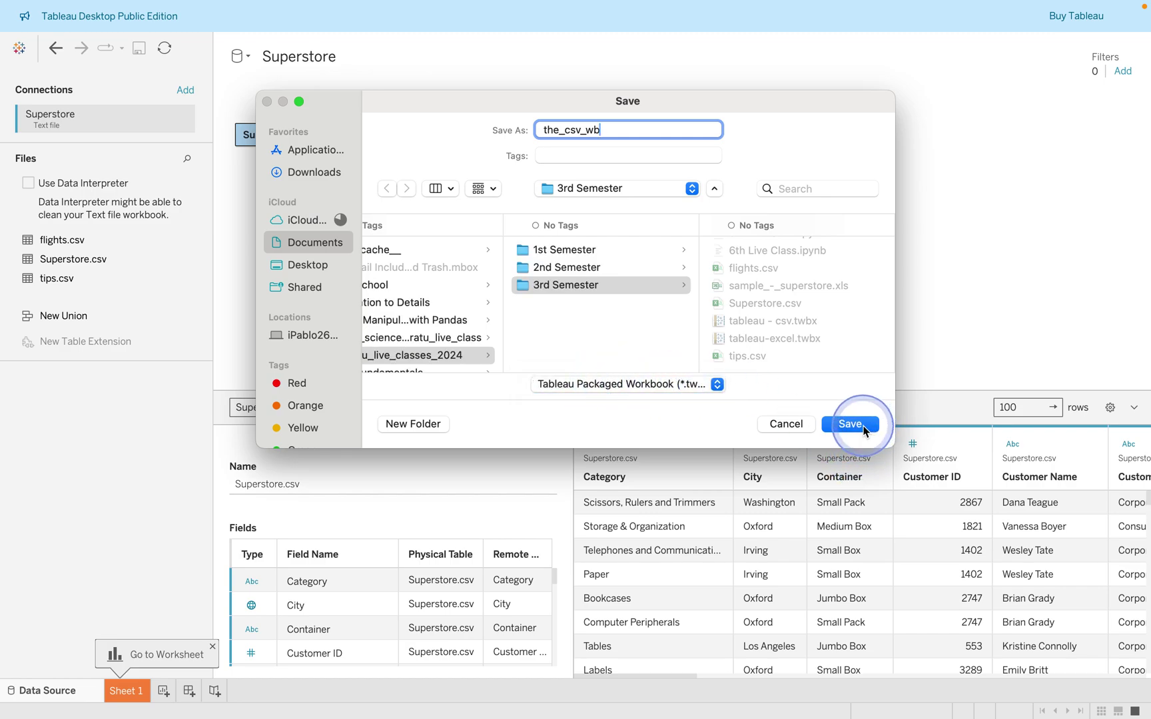
pyautogui.click(863, 425)
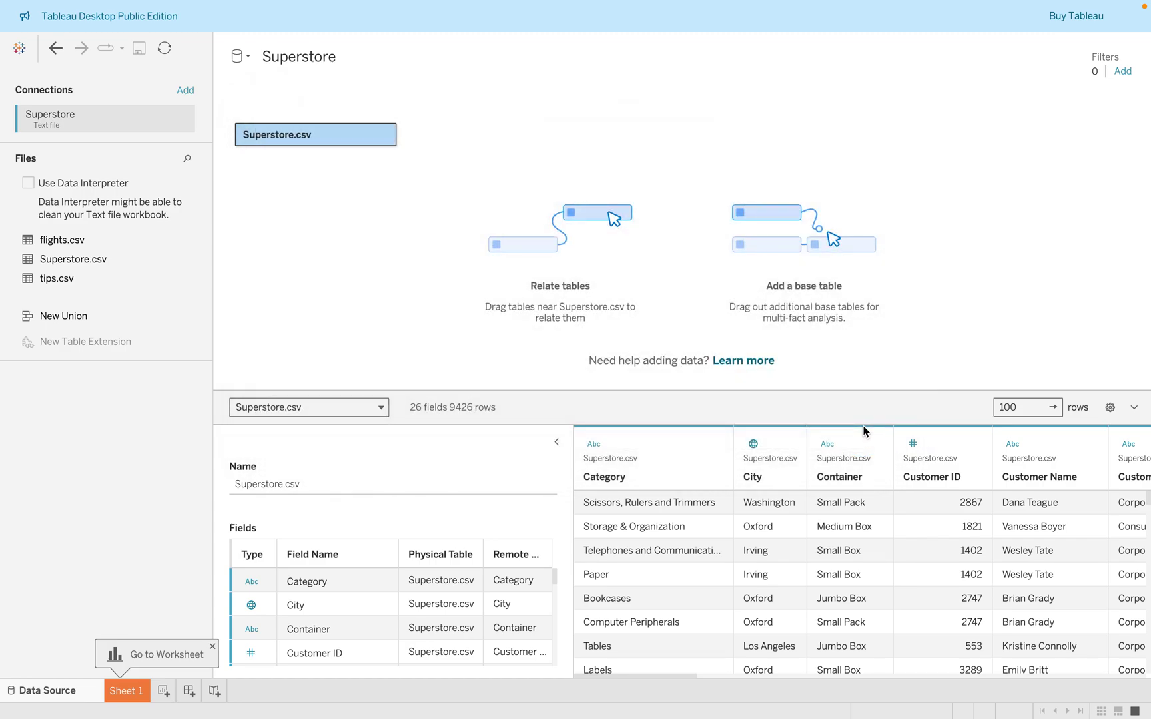
# Check the name of the saved CSV workbook in its window title.
pyautogui.click(615, 6)
pyautogui.moveTo(618, 18)
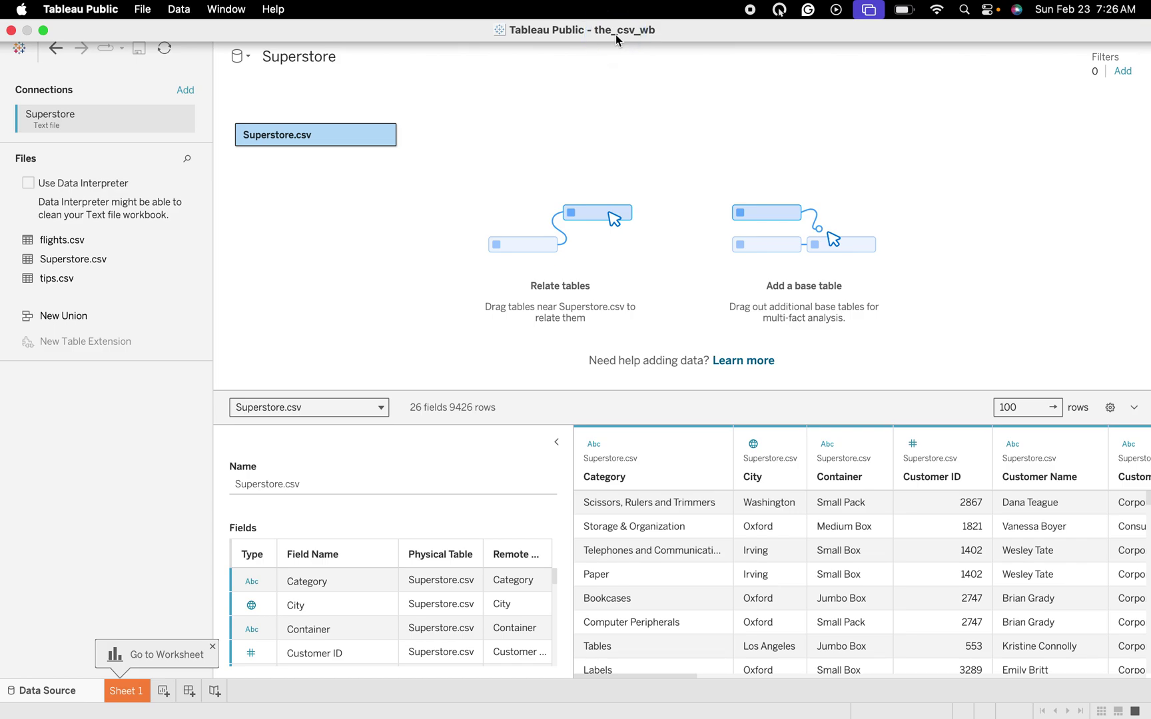
pyautogui.press('F1')
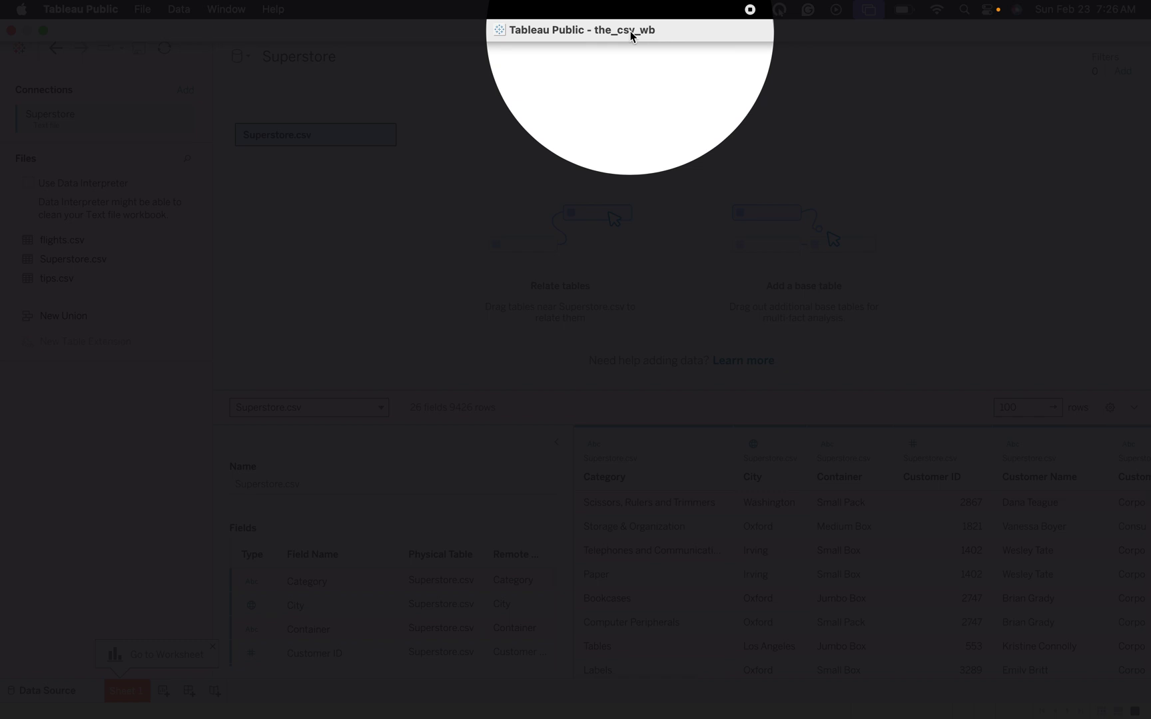
pyautogui.press('F1')
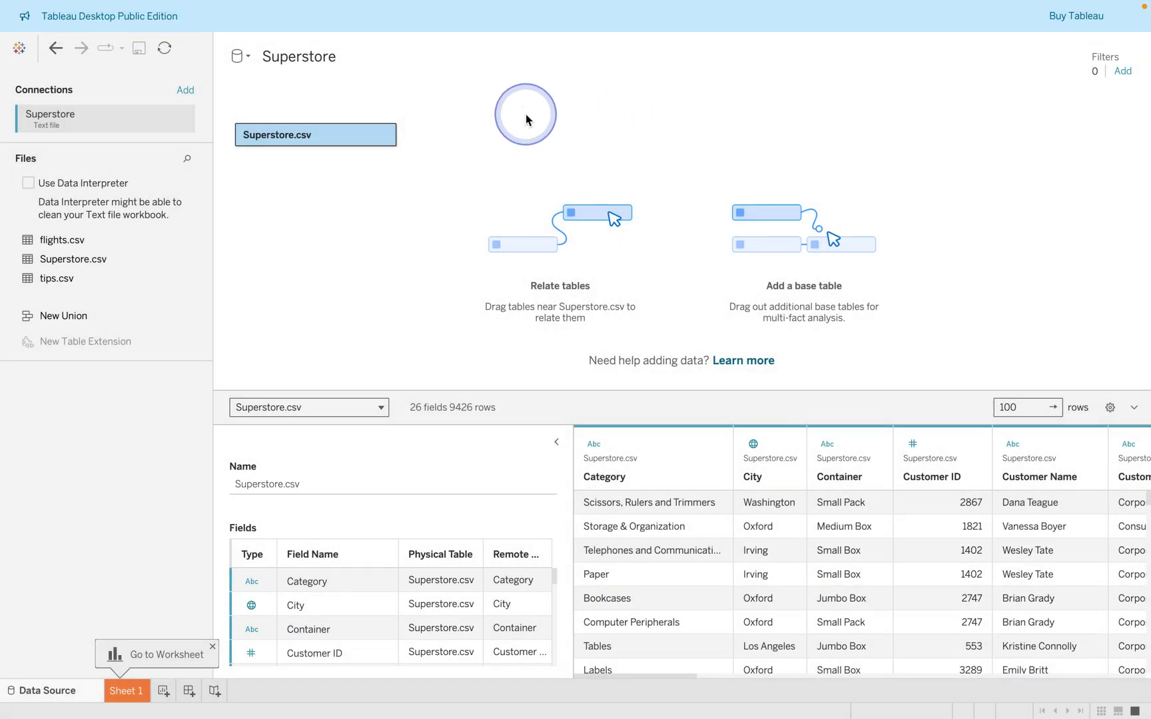
# Switch to the sample_-_superstore workbook and save it in the 3rd Semester folder as the_excel_wb, a Tableau Packaged Workbook (*.twbx).
pyautogui.hotkey('ctrl', 'Right')
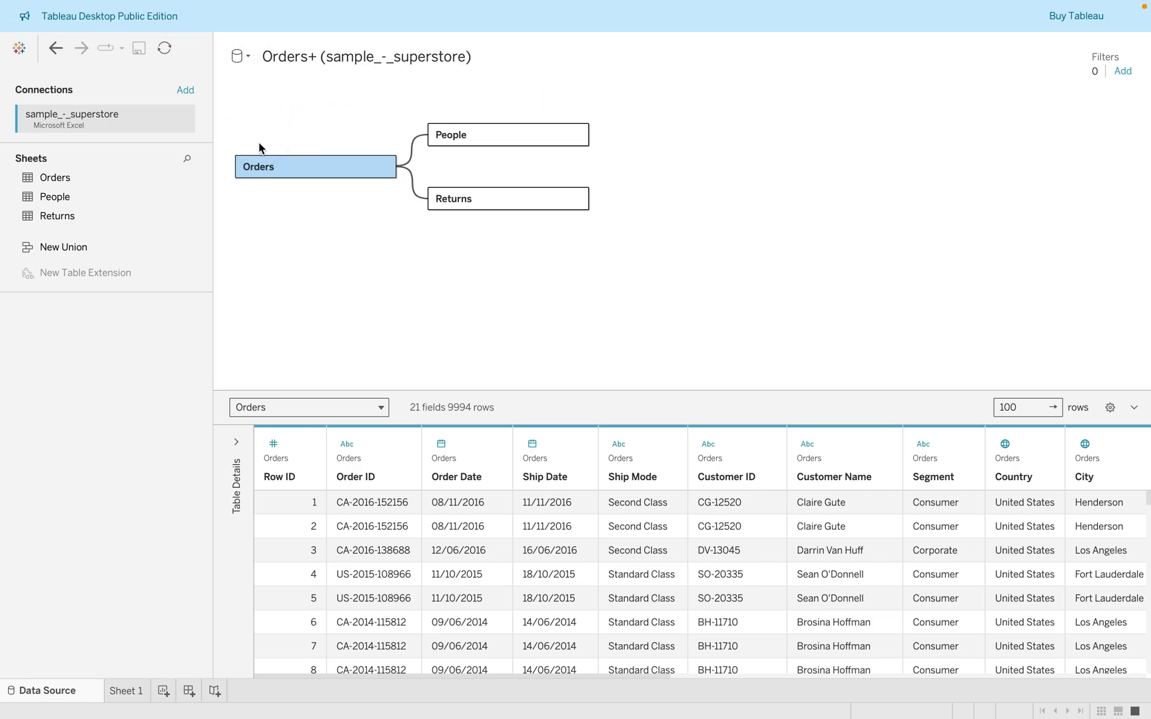
pyautogui.moveTo(480, 7)
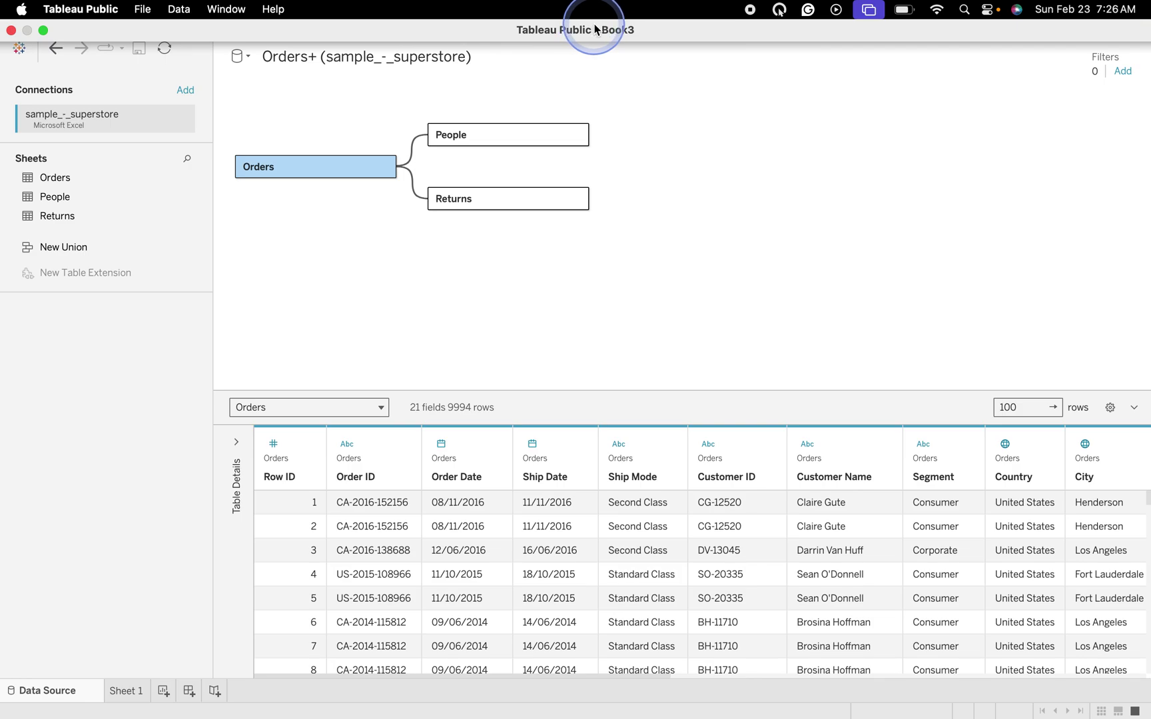
pyautogui.click(616, 38)
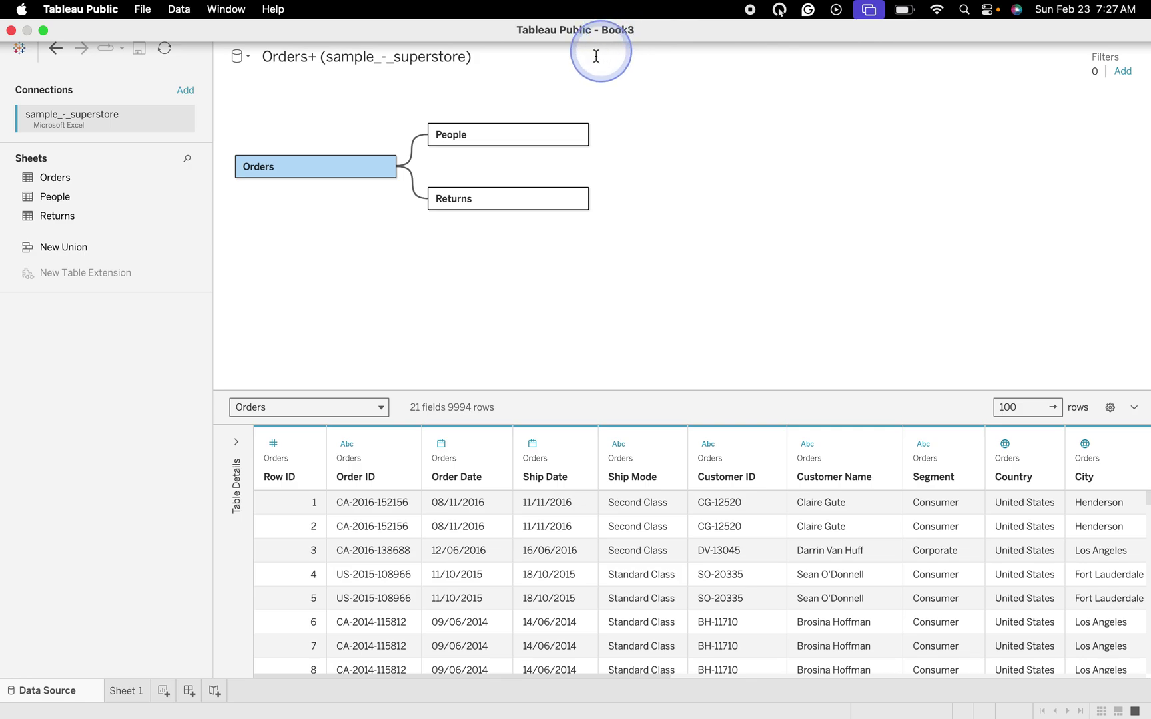
pyautogui.click(143, 18)
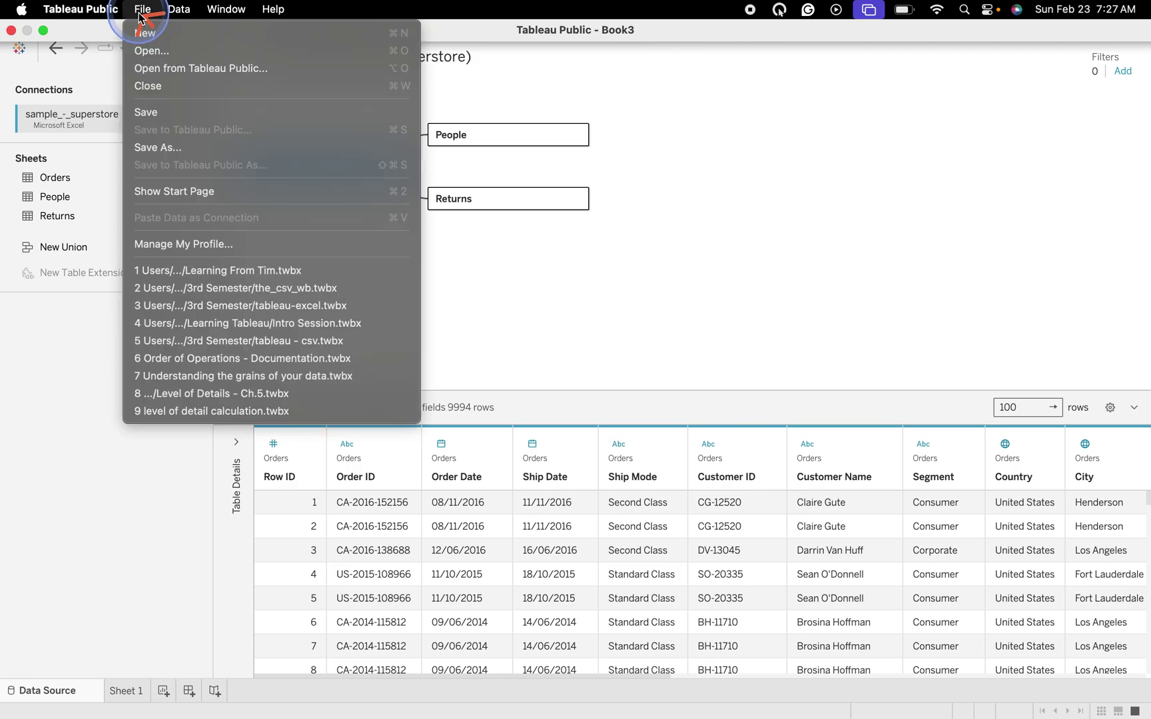
pyautogui.click(184, 148)
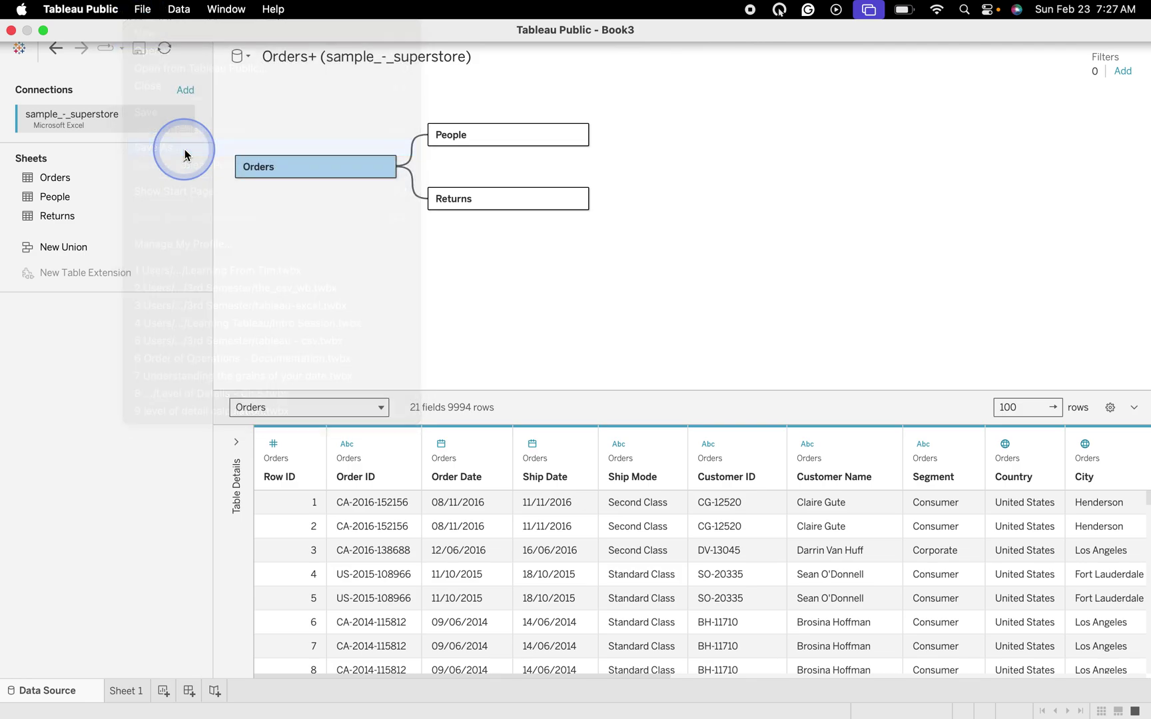
pyautogui.click(687, 299)
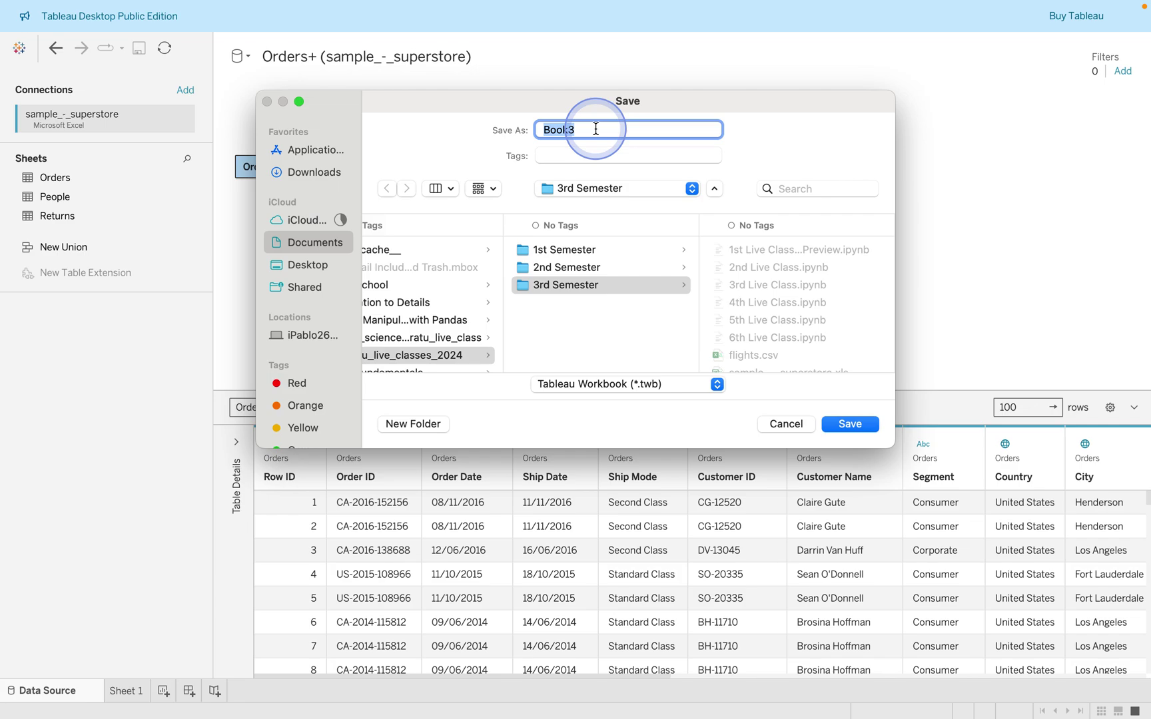
pyautogui.press('BackSpace')
pyautogui.write('the_excel_wb')
pyautogui.click(629, 385)
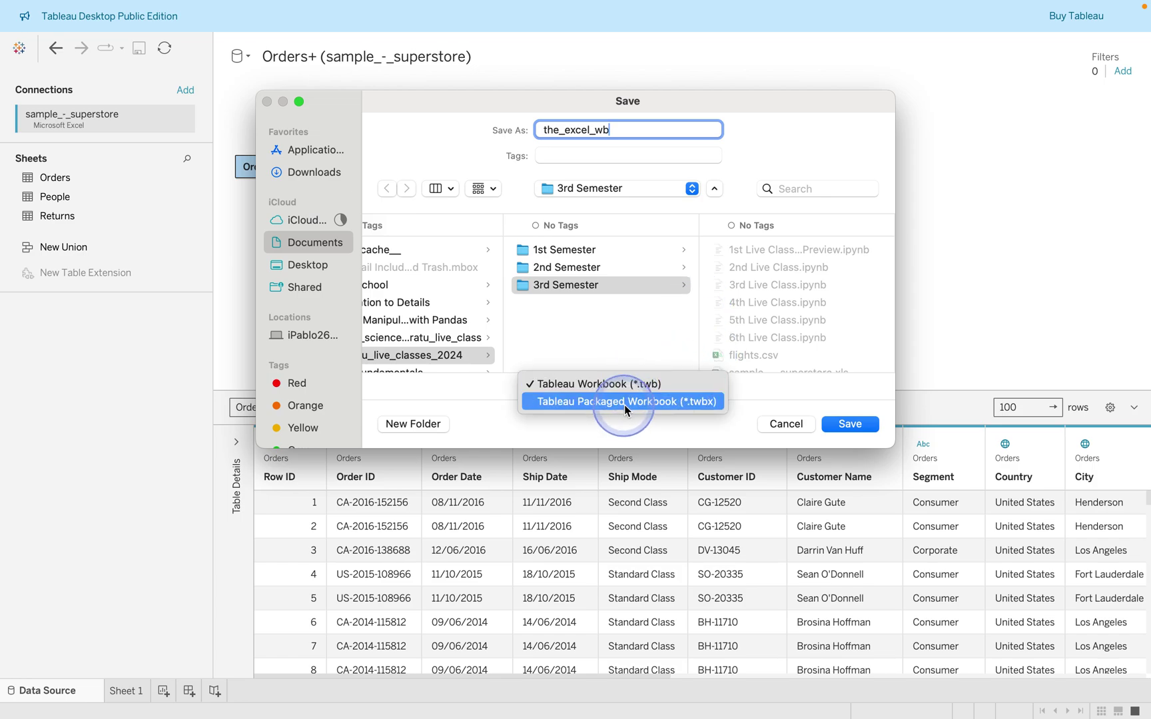
pyautogui.click(625, 402)
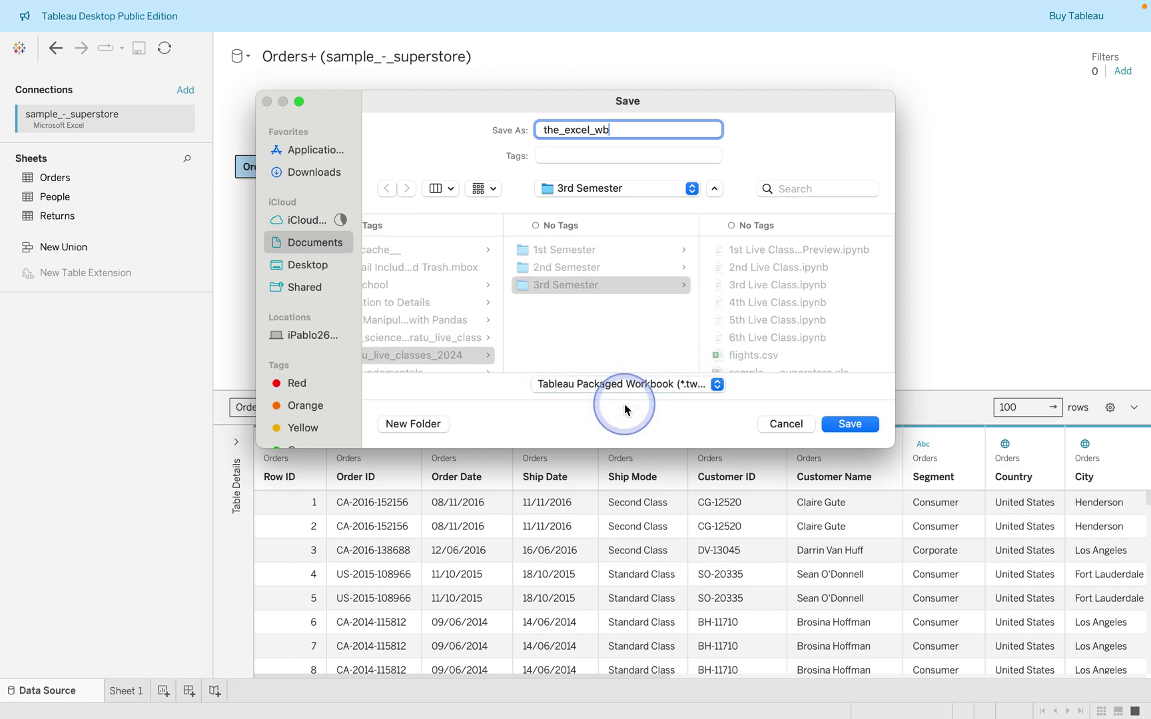
pyautogui.click(857, 431)
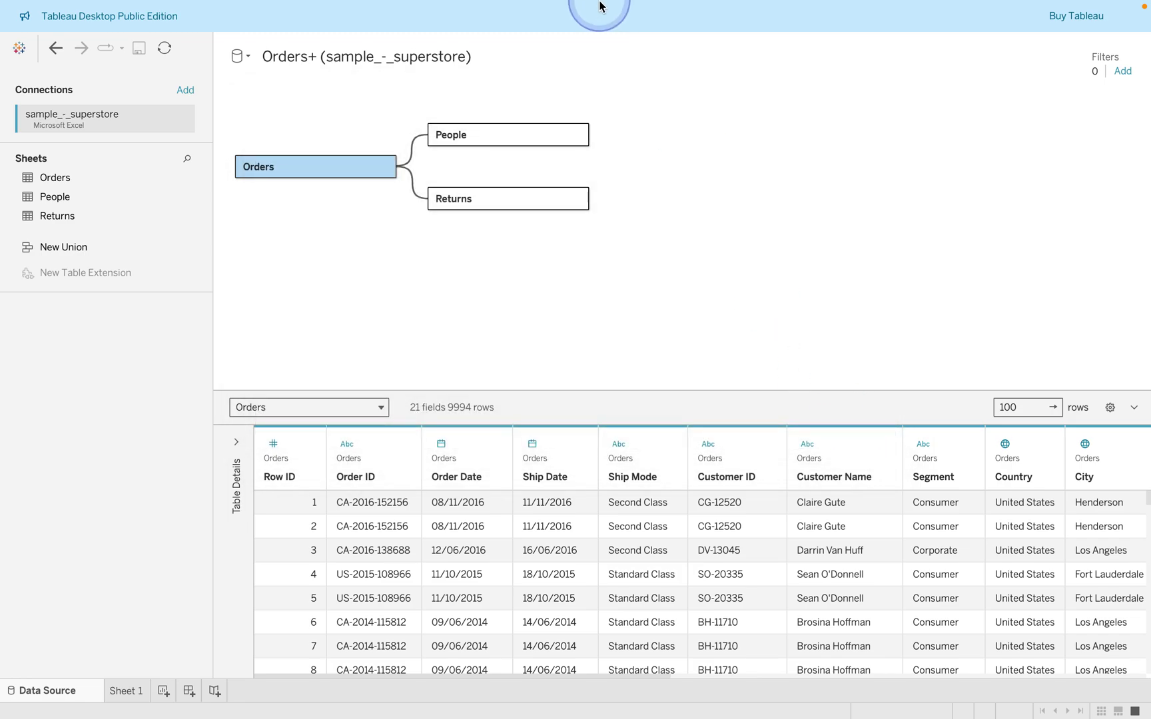
# Review the window titles and data sources of both open workbooks, the CSV one and the Excel one.
pyautogui.moveTo(591, 5)
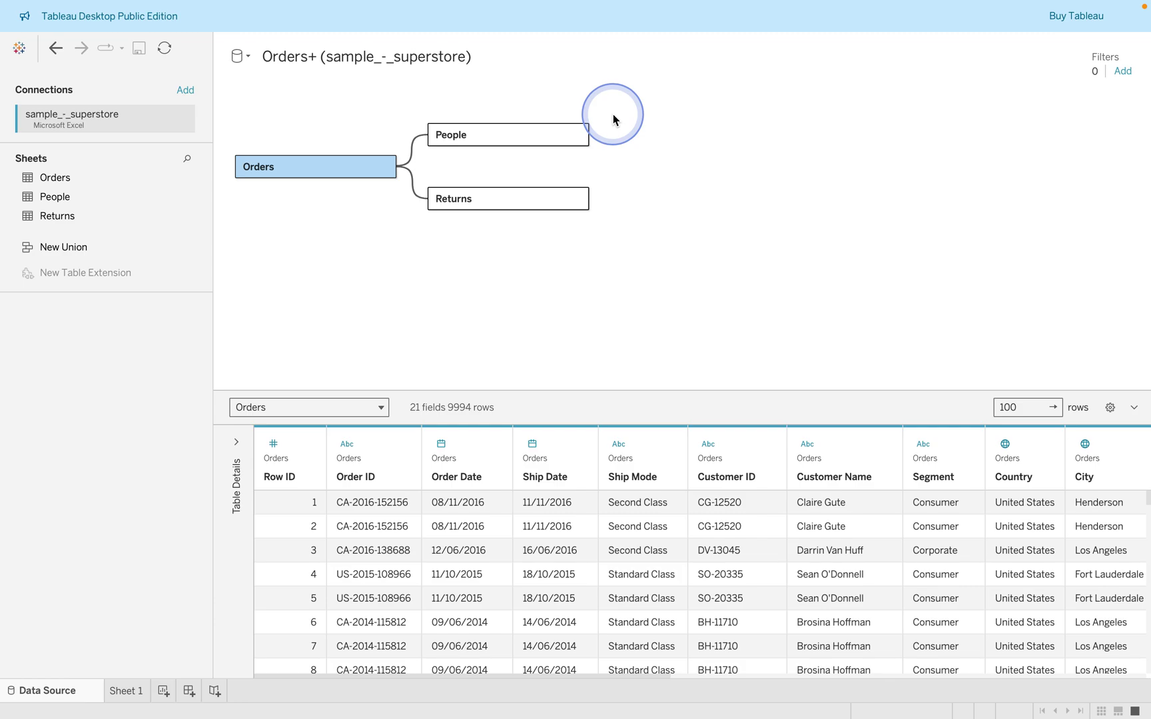
pyautogui.click(437, 203)
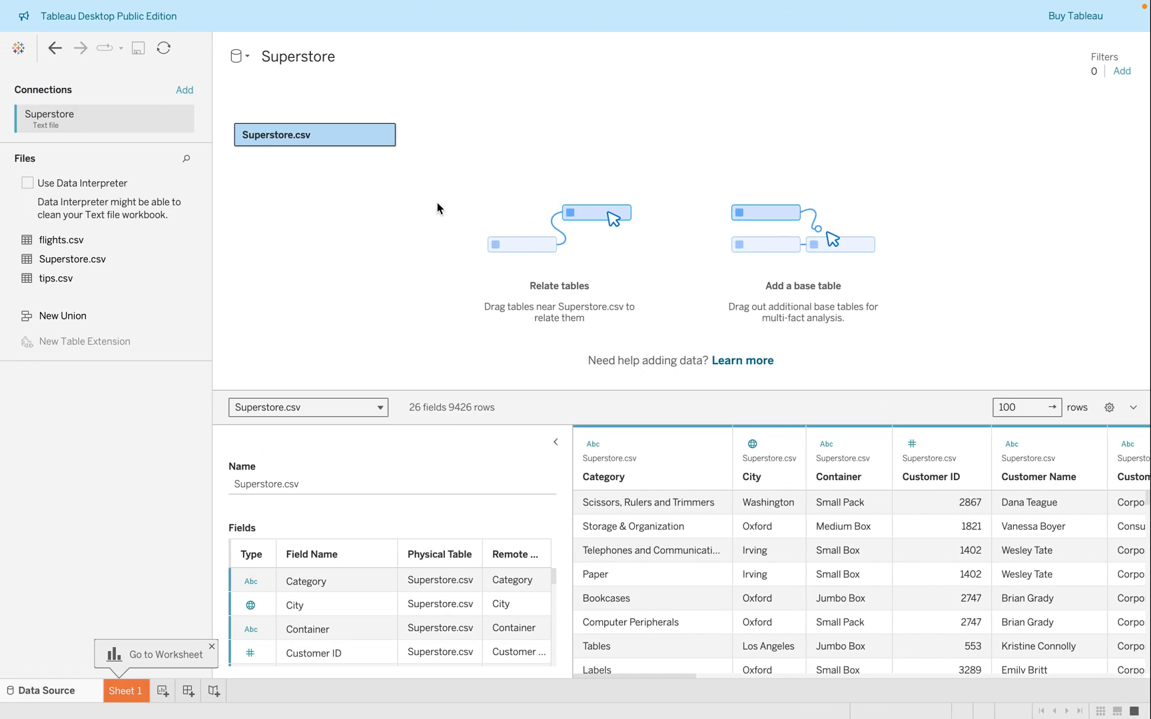
pyautogui.click(559, 78)
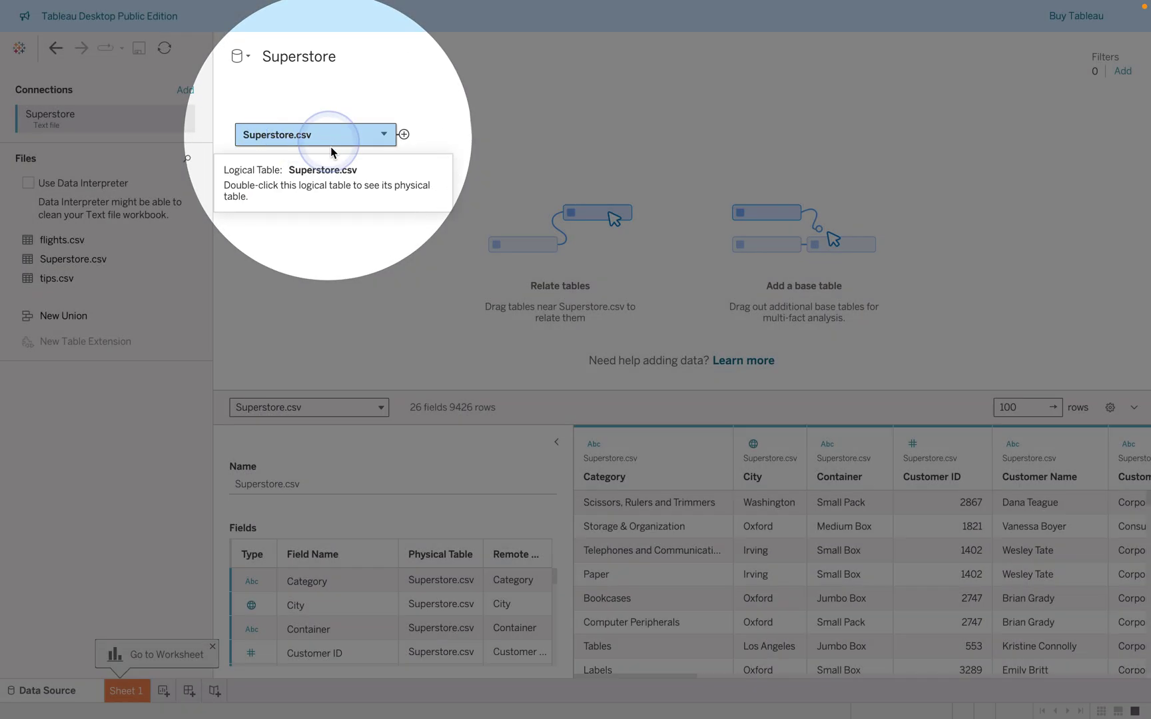
pyautogui.click(391, 309)
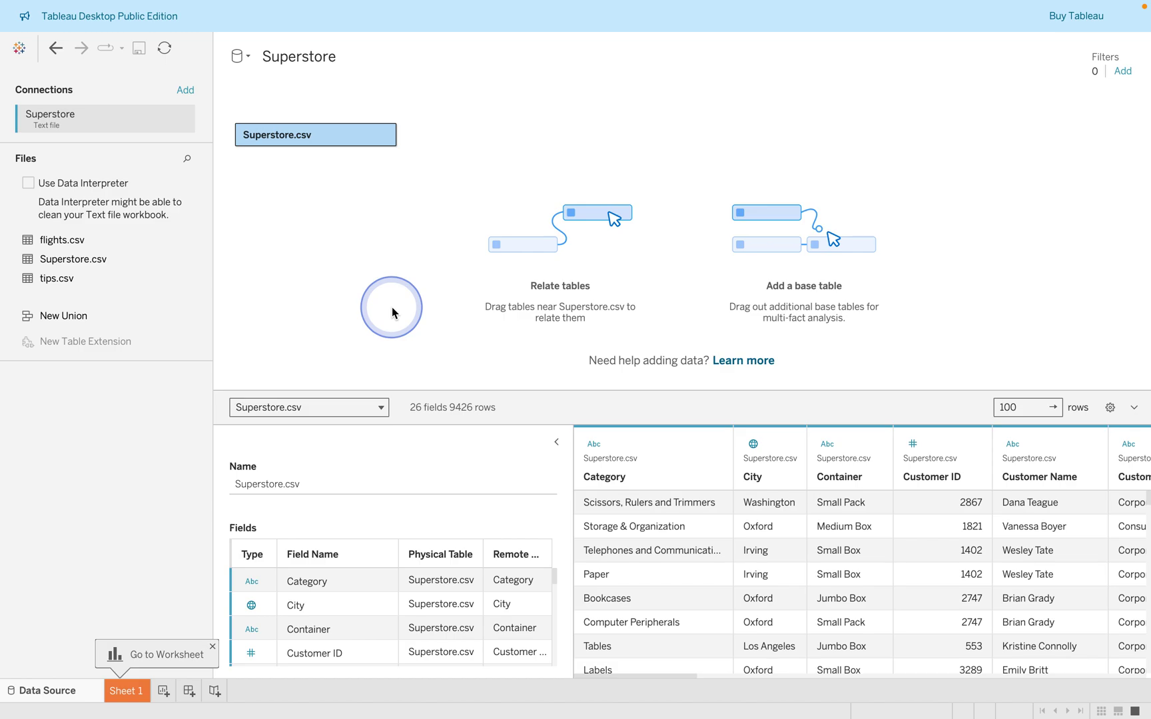
pyautogui.moveTo(618, 5)
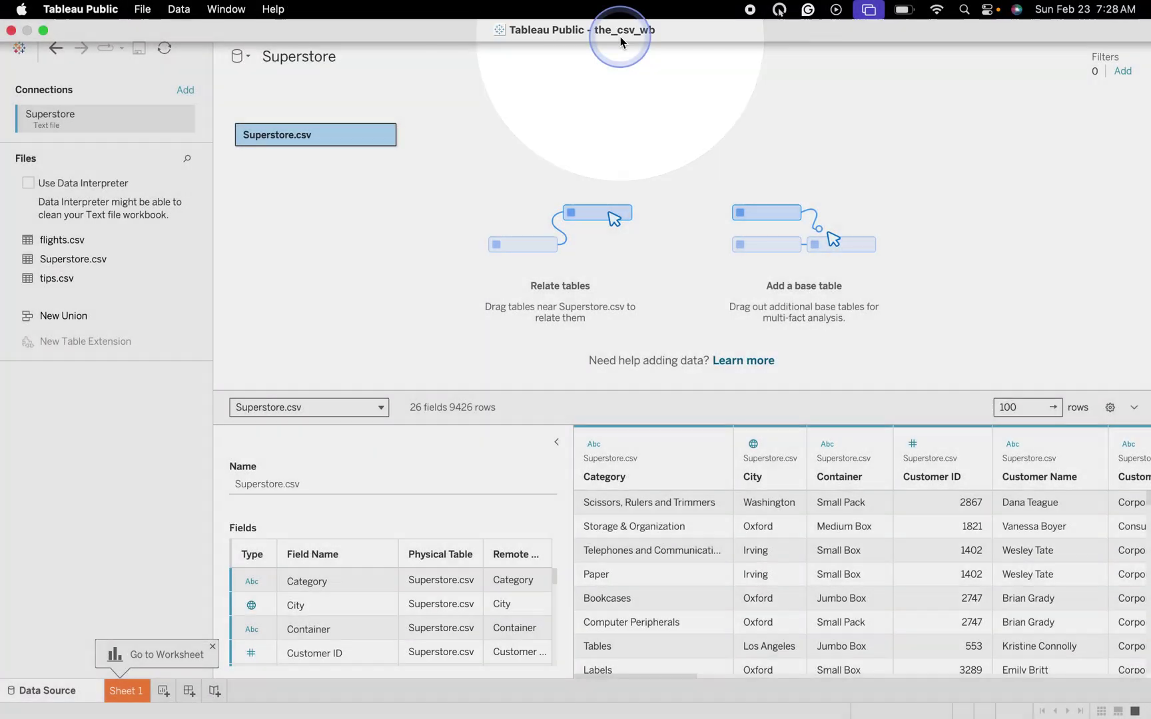
pyautogui.click(643, 117)
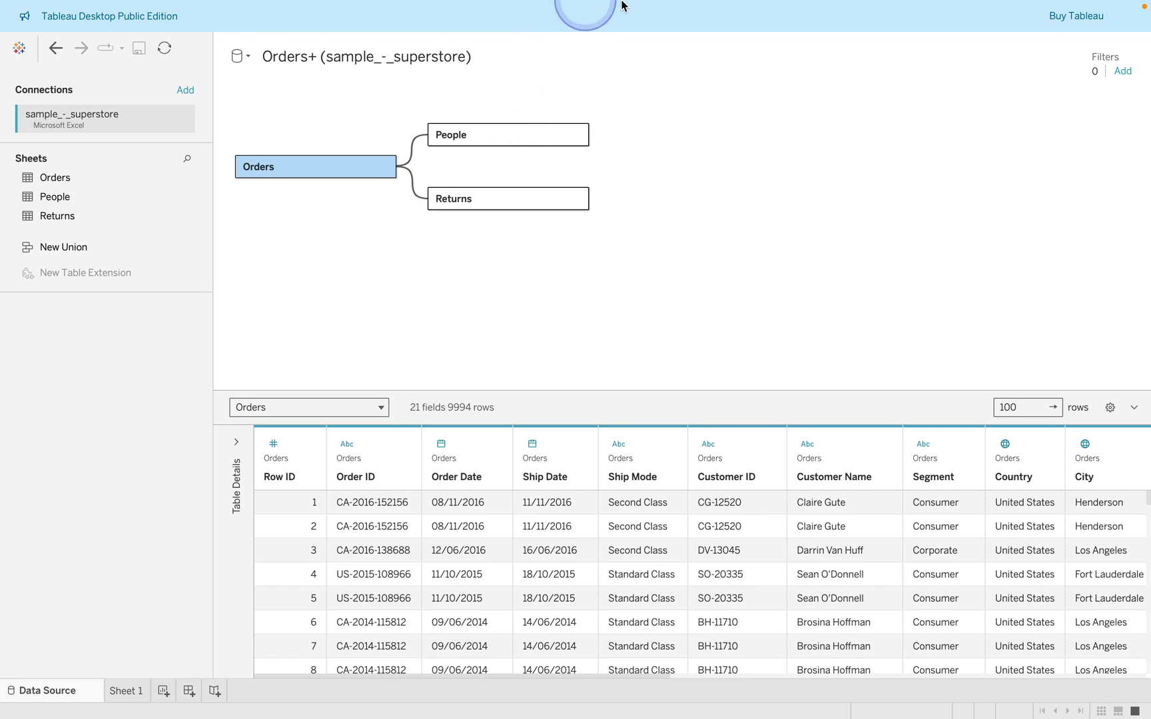
pyautogui.moveTo(572, 3)
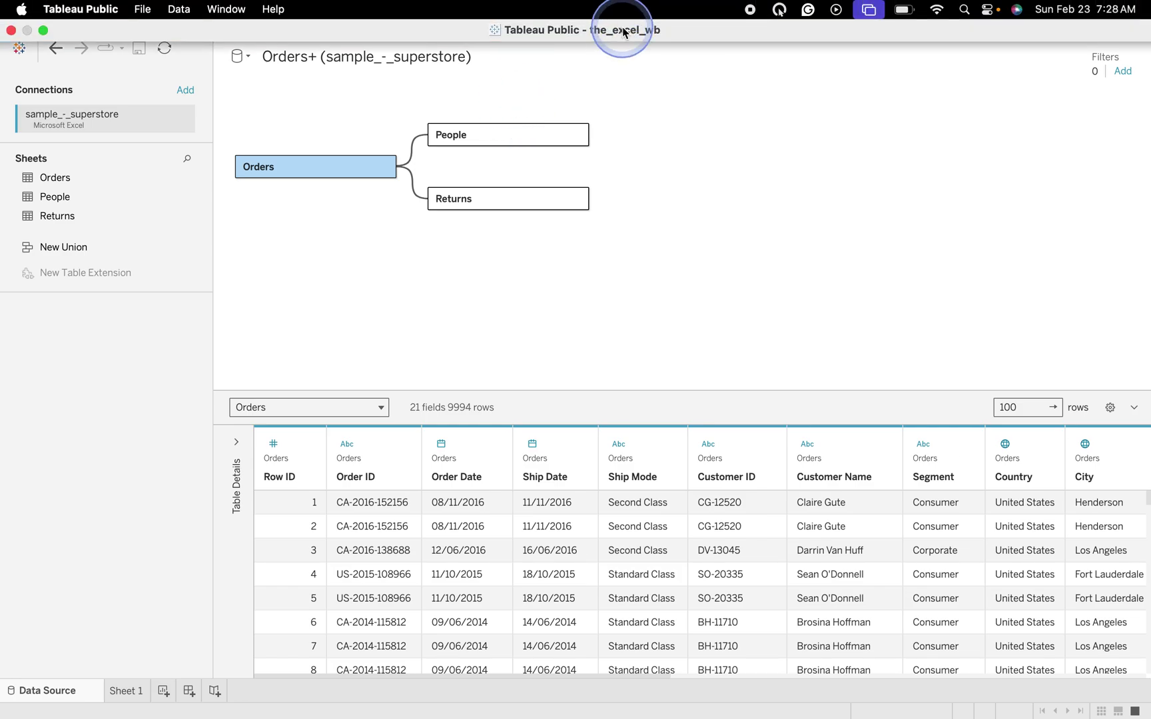
pyautogui.press('F1')
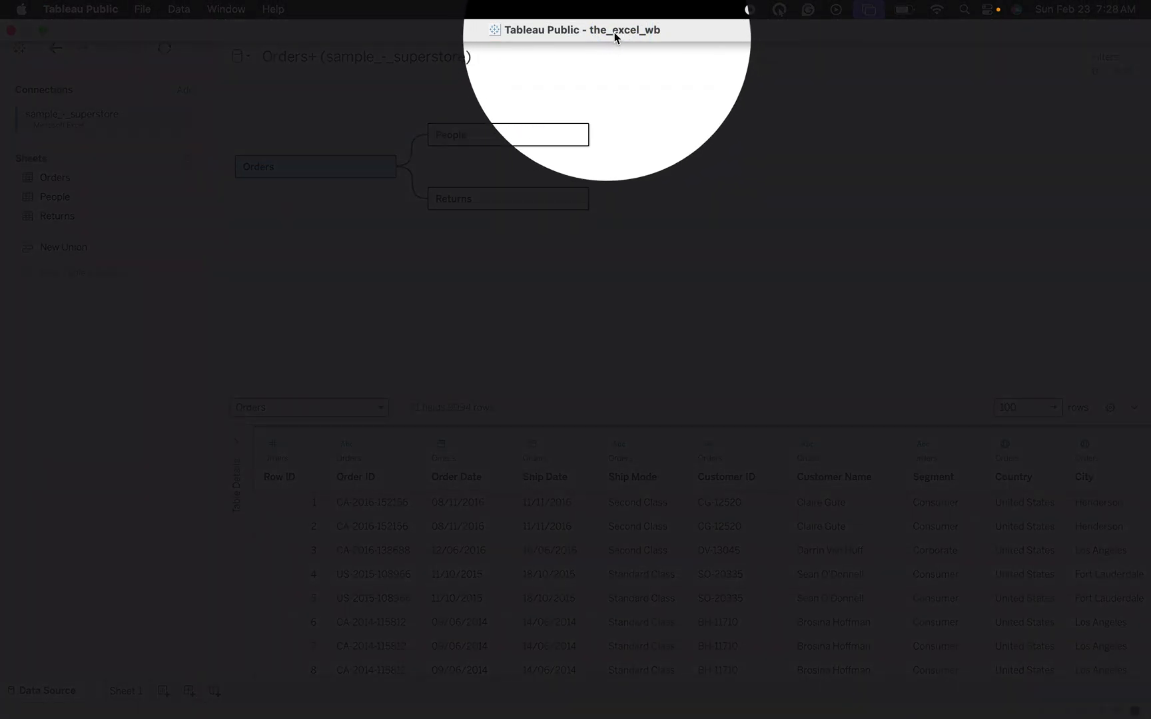
pyautogui.press('F1')
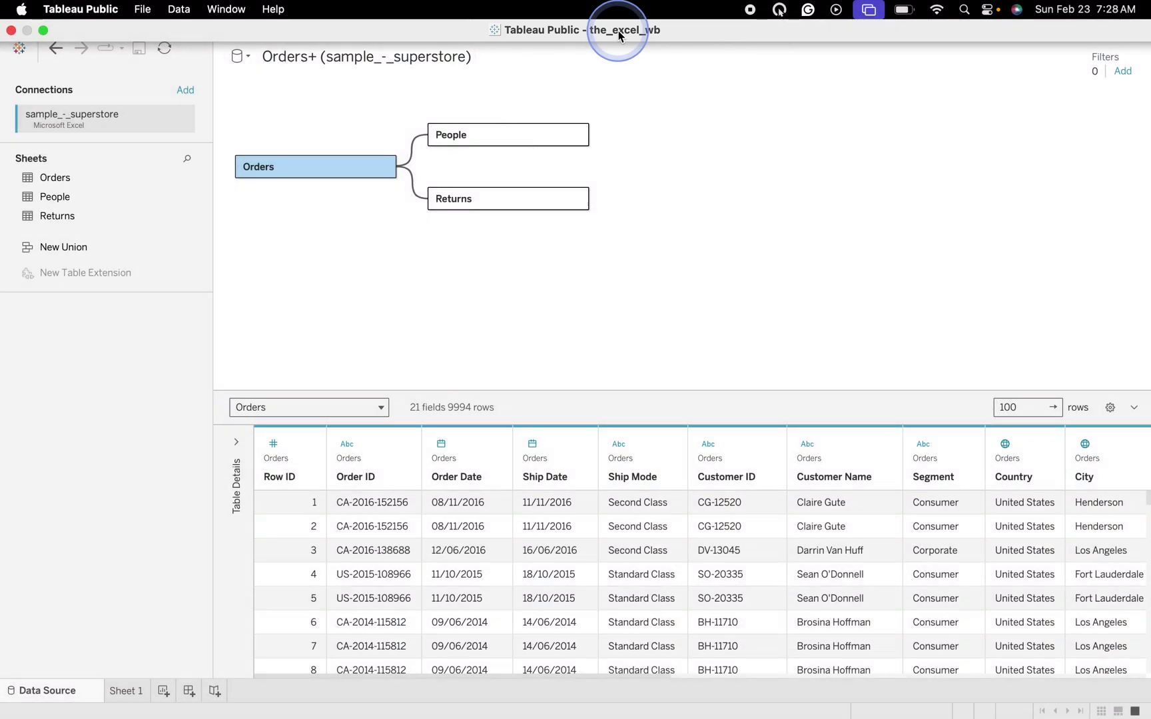